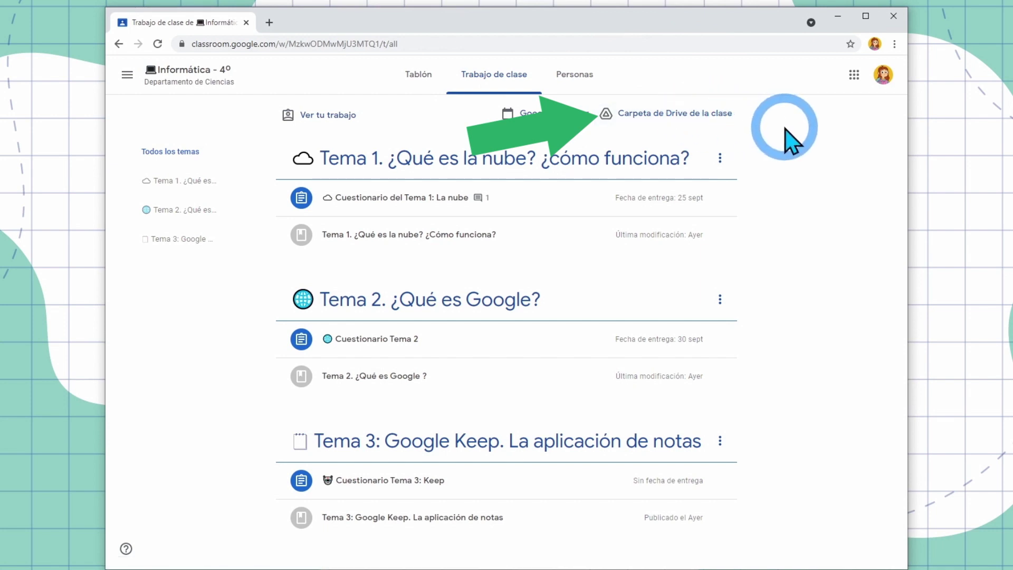
- Open the Drive folder of the Informática - 4º class from Classroom and look over the files stored in it
click(667, 115)
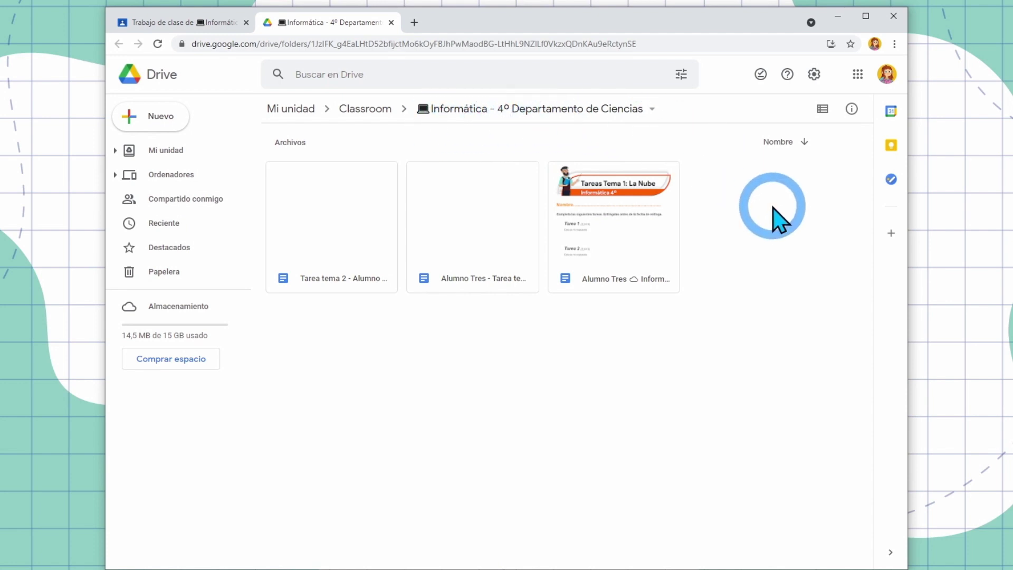
drag(775, 212, 316, 364)
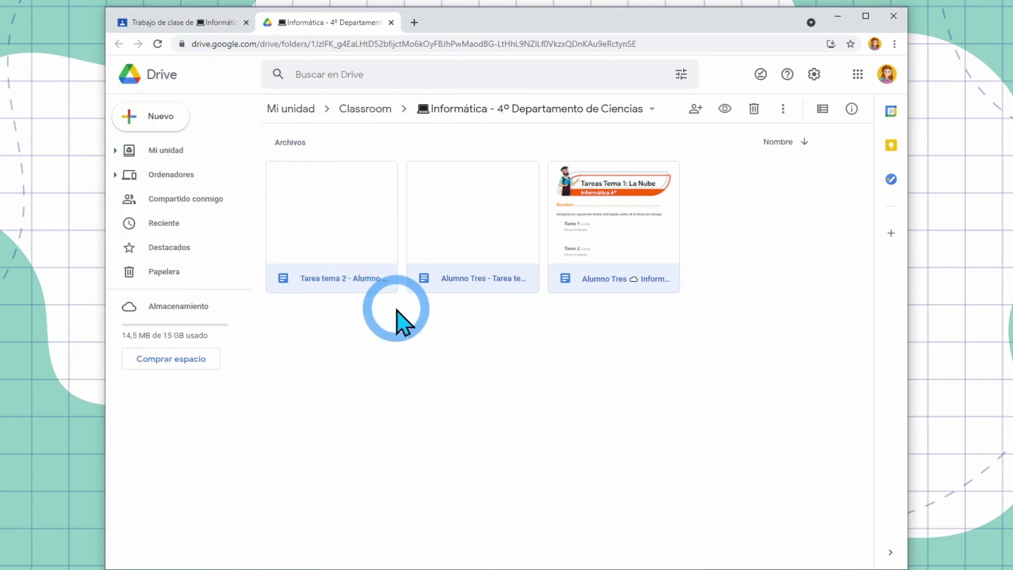
click(622, 260)
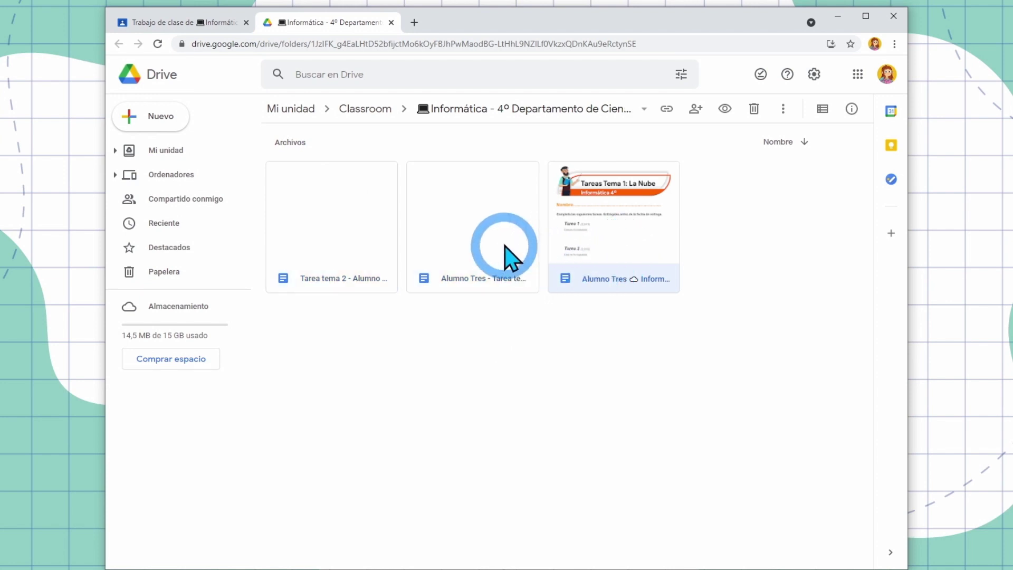
click(482, 233)
click(364, 247)
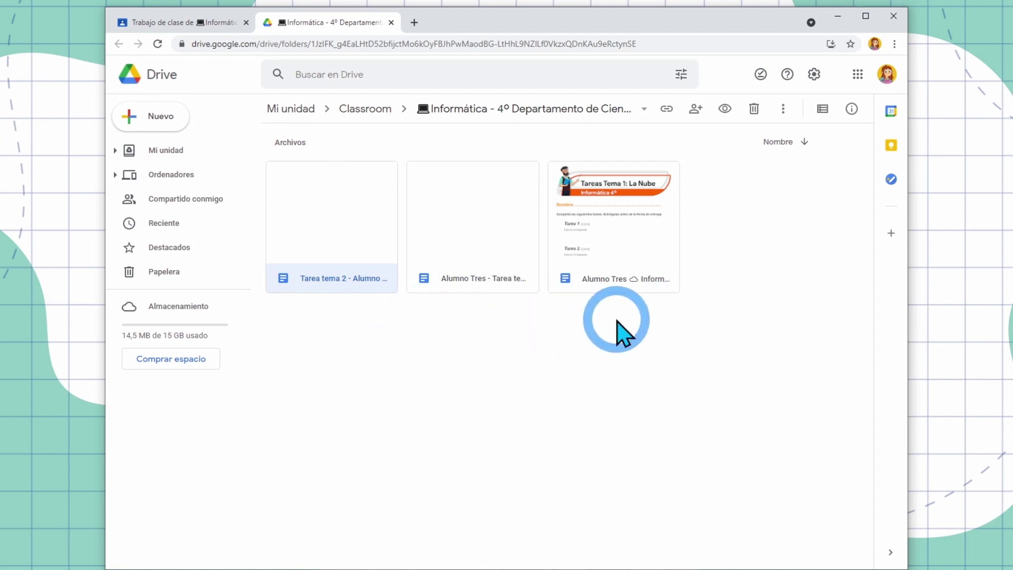
- View the Informática: Tareas del Tema 1 document, close it, and return to the class folder's files
double_click(611, 249)
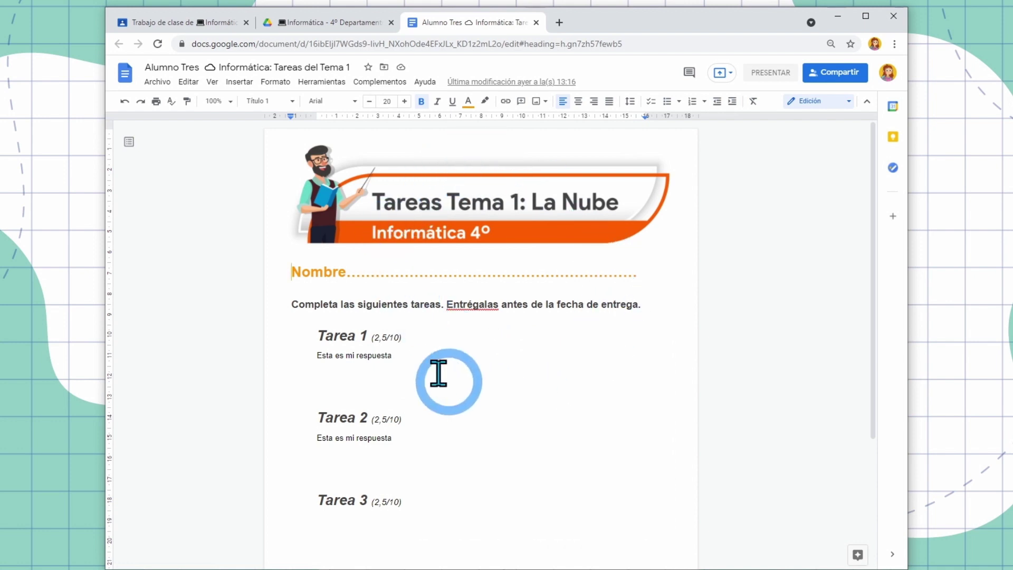
click(536, 22)
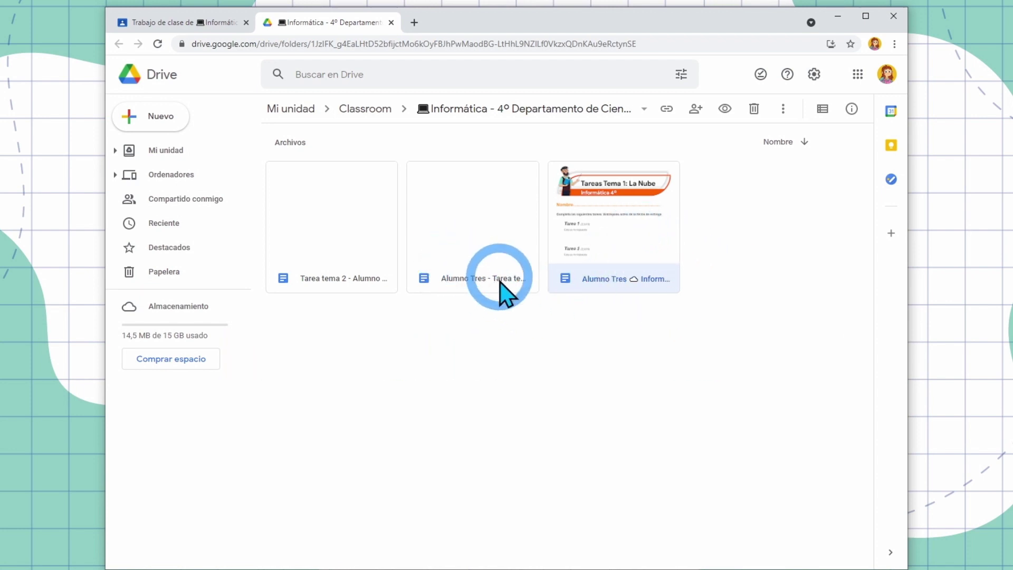
click(352, 224)
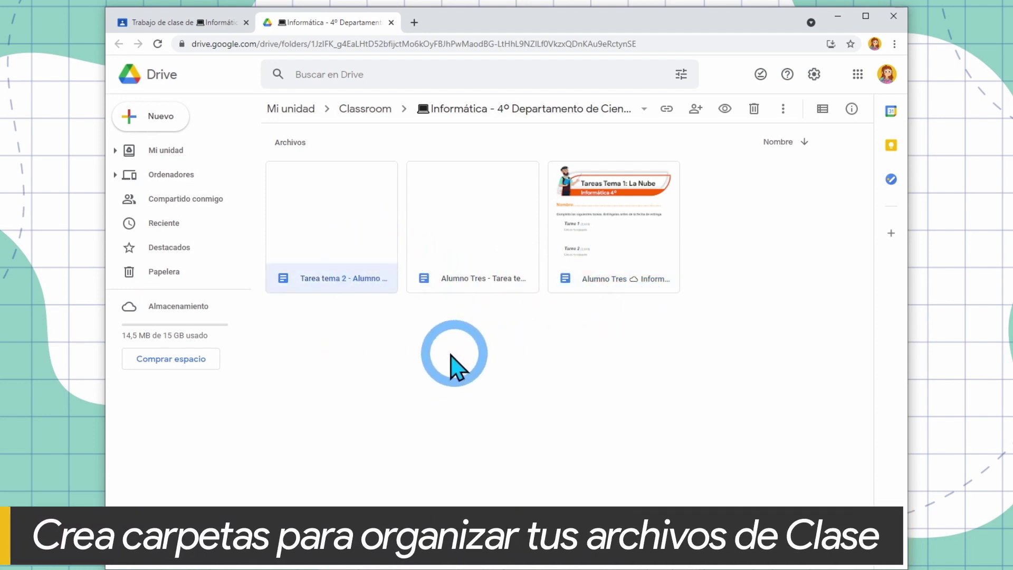
- Create a new folder named Tema 1 inside the Informática - 4º Departamento de Ciencias folder
click(427, 370)
right_click(428, 370)
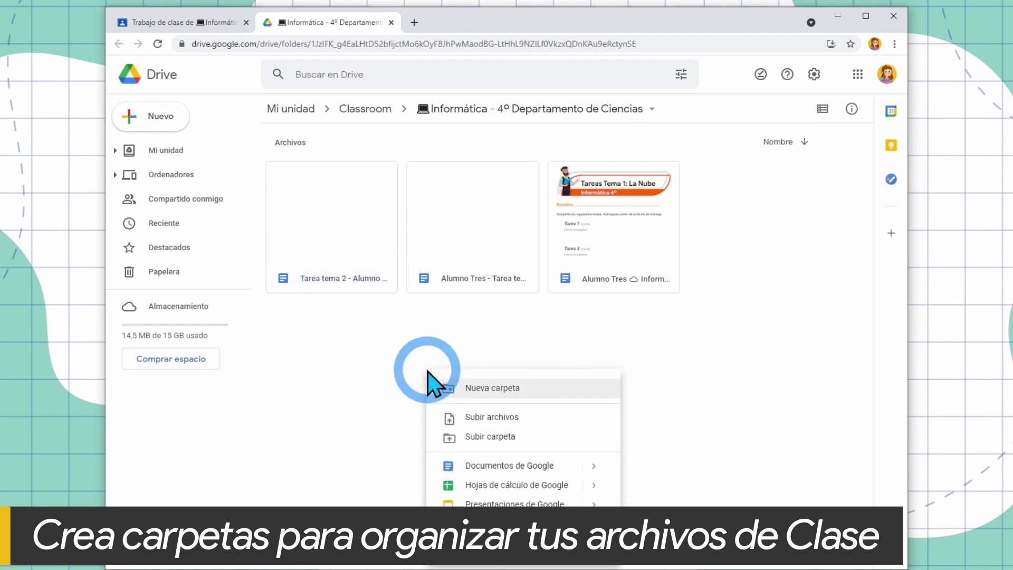
click(328, 413)
right_click(330, 402)
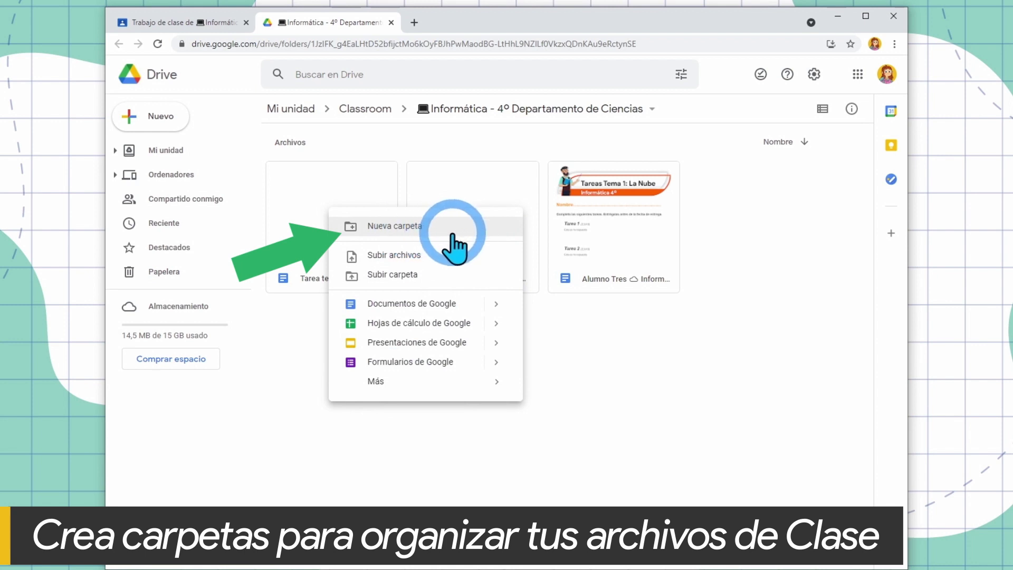
click(433, 232)
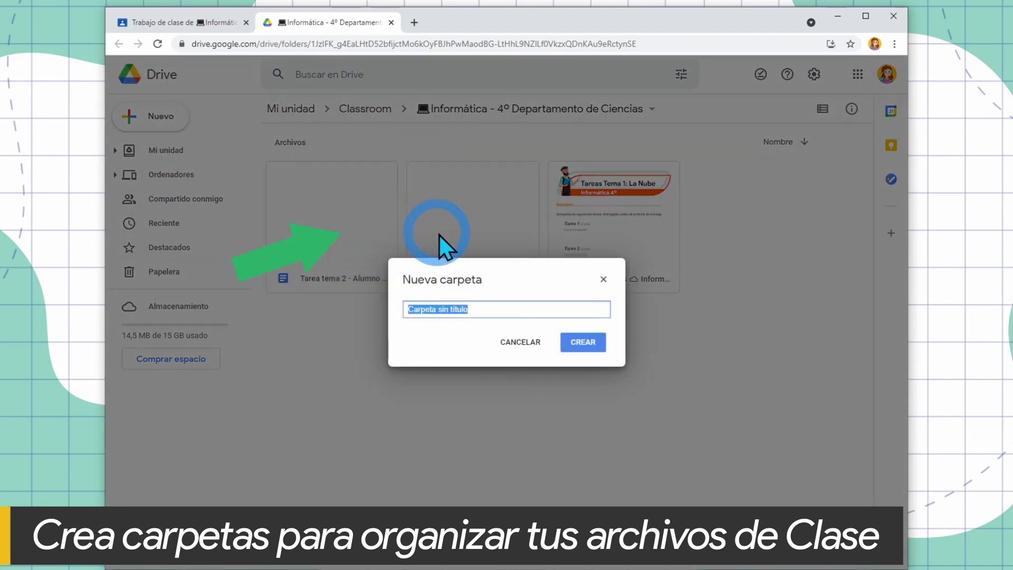
text(TEma)
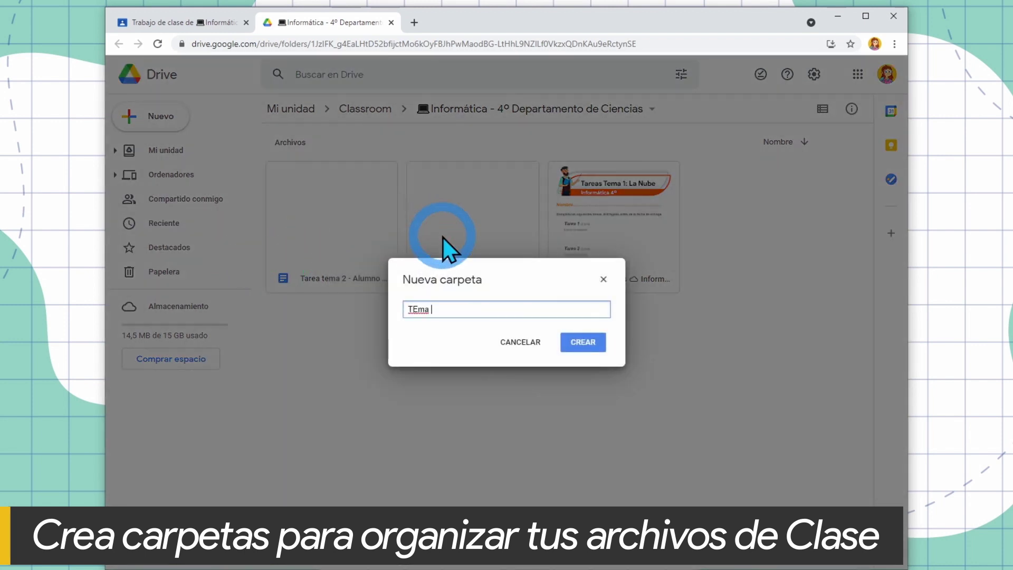
key(BackSpace)
key(BackSpace)
key(BackSpace)
text(ema 1)
key(Return)
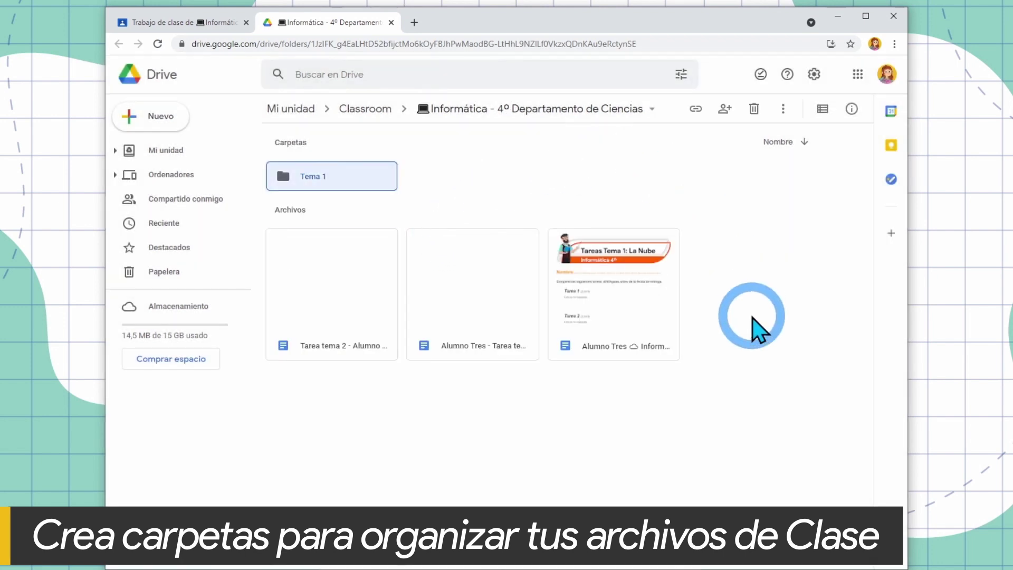
- Move the two documents other than Tarea tema 2 into the Tema 1 folder
click(644, 301)
click(502, 298)
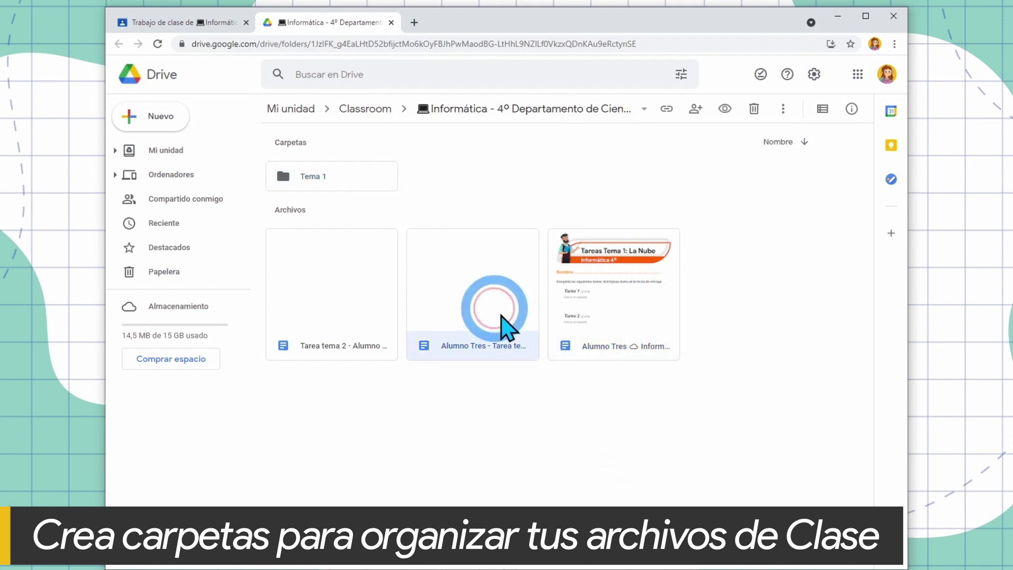
click(630, 410)
drag(657, 420, 487, 283)
drag(599, 294, 355, 186)
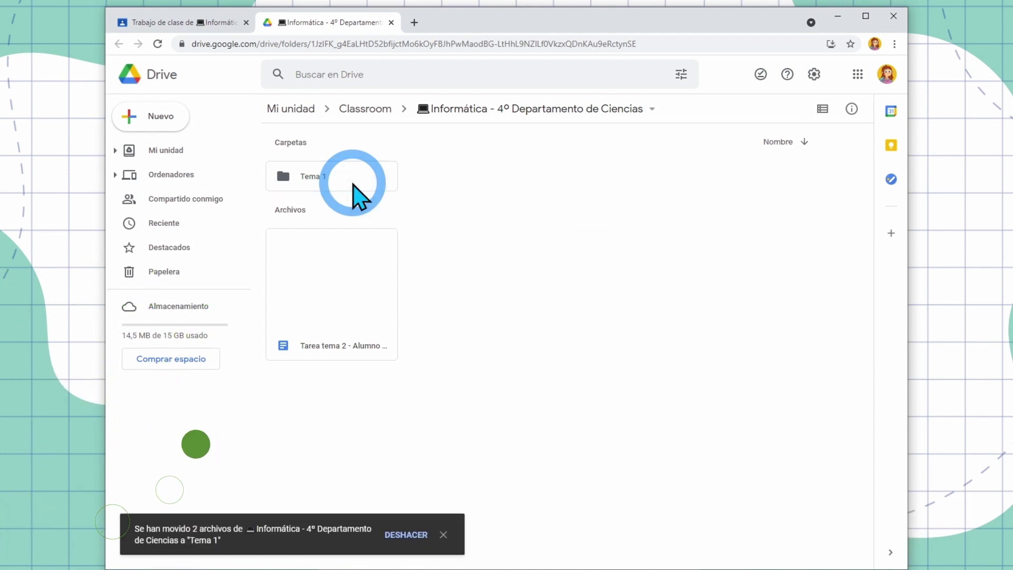
- Open the Tema 1 folder and review who has access to the Informática: Tareas del Tema 1 document in its sharing settings
double_click(353, 187)
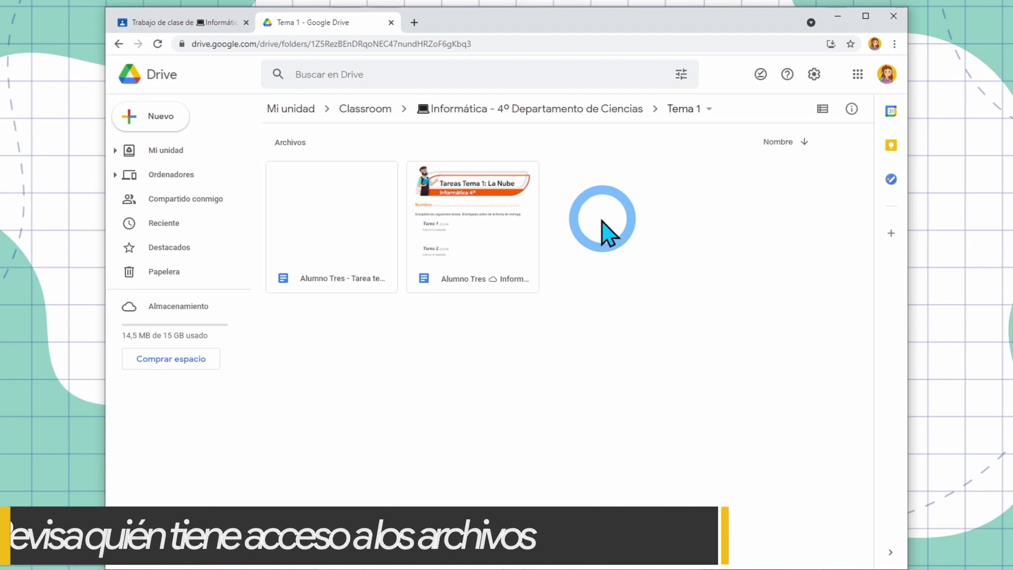
click(473, 218)
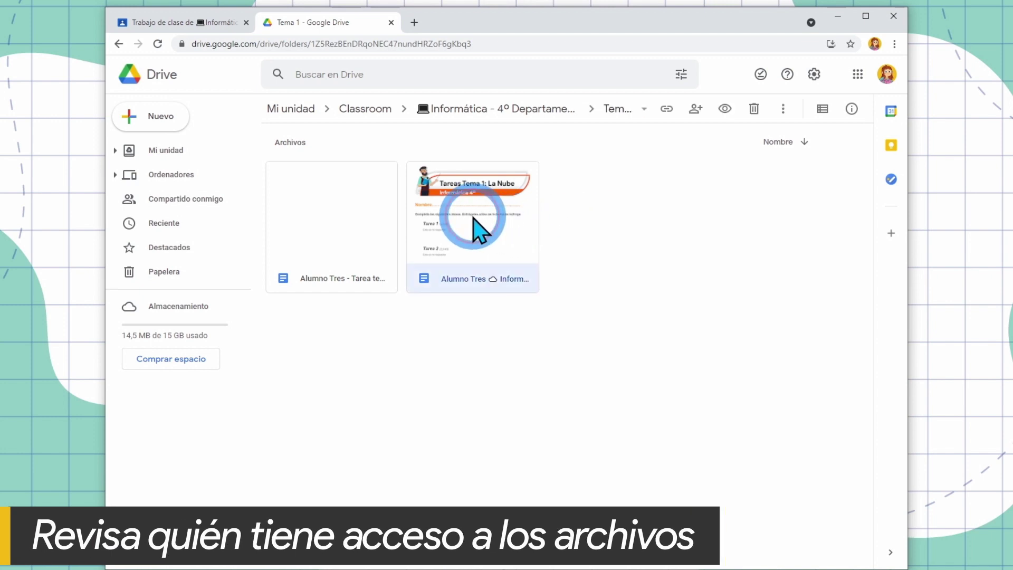
right_click(473, 218)
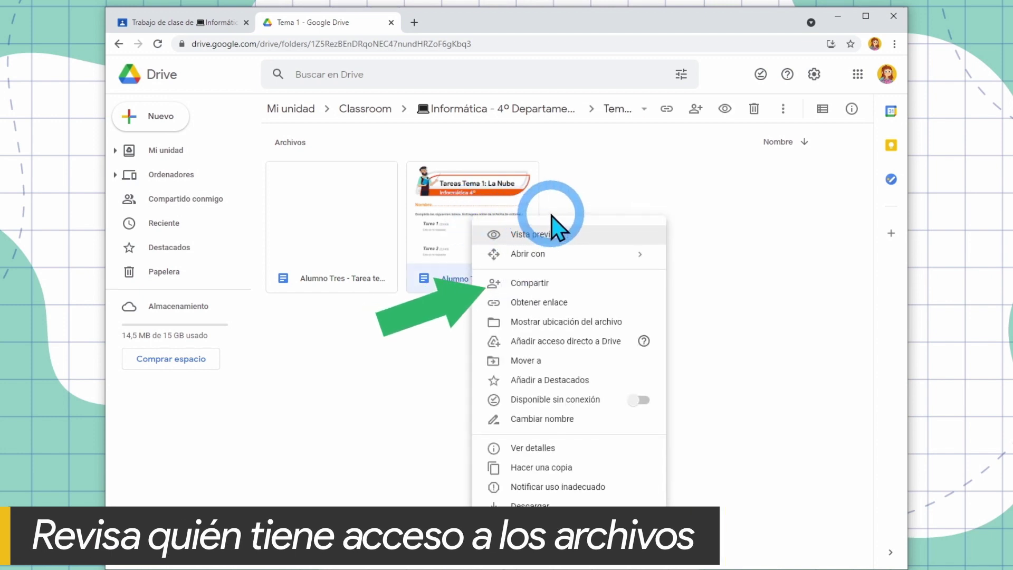
click(550, 286)
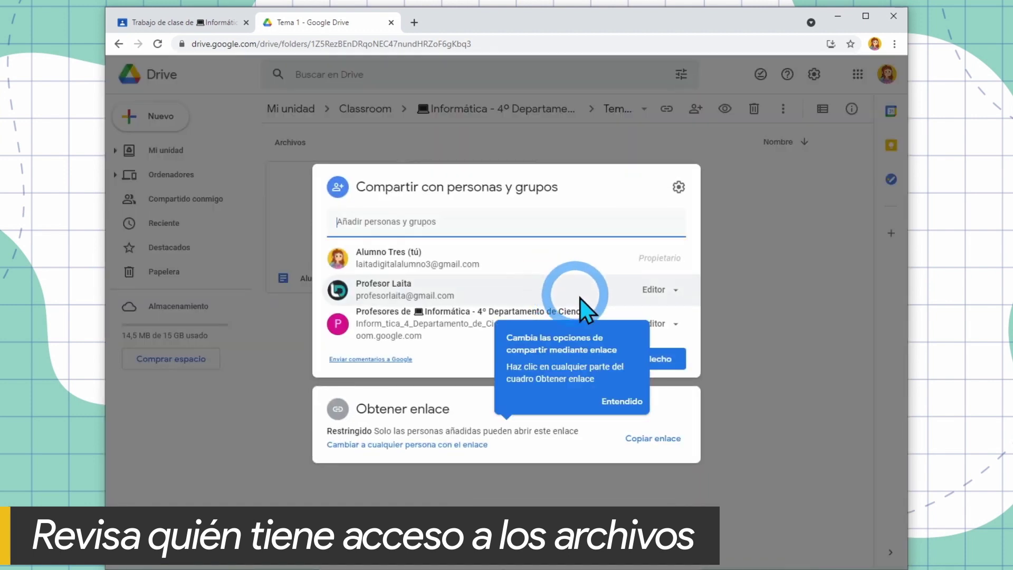
click(624, 402)
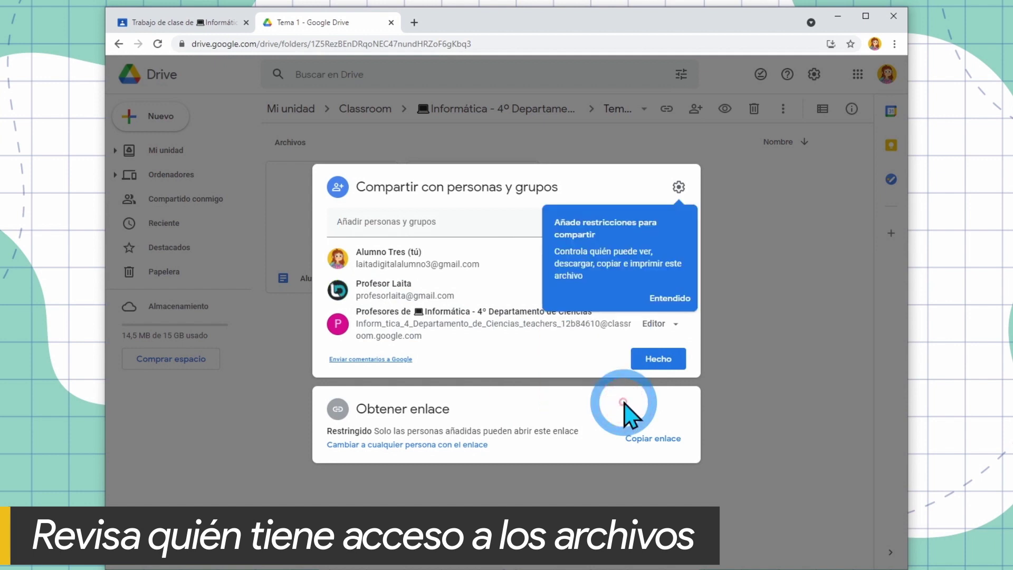
click(669, 299)
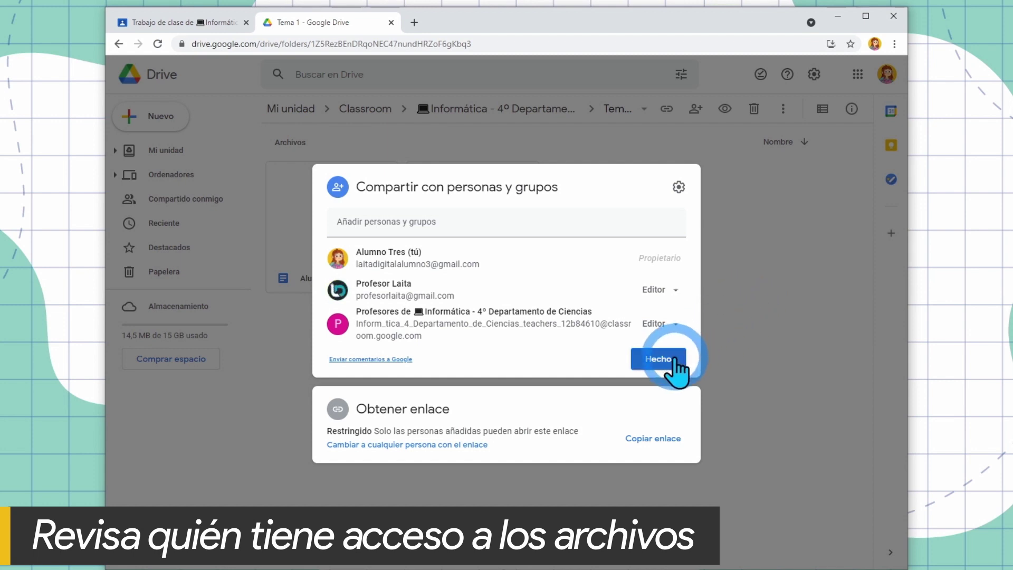
click(658, 358)
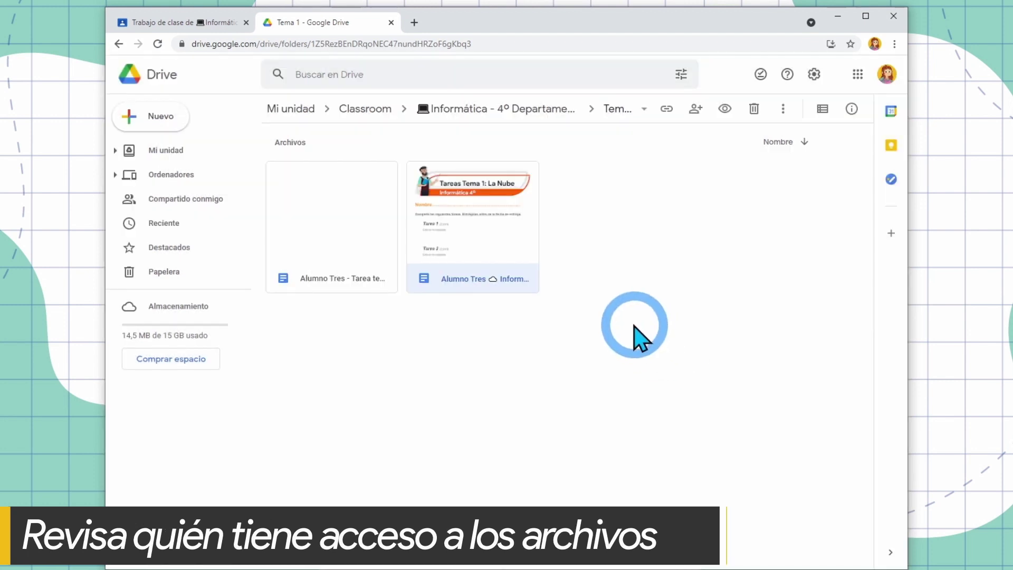
- Go up through the Informática class folder to the Classroom folder and look over its class folders
click(458, 110)
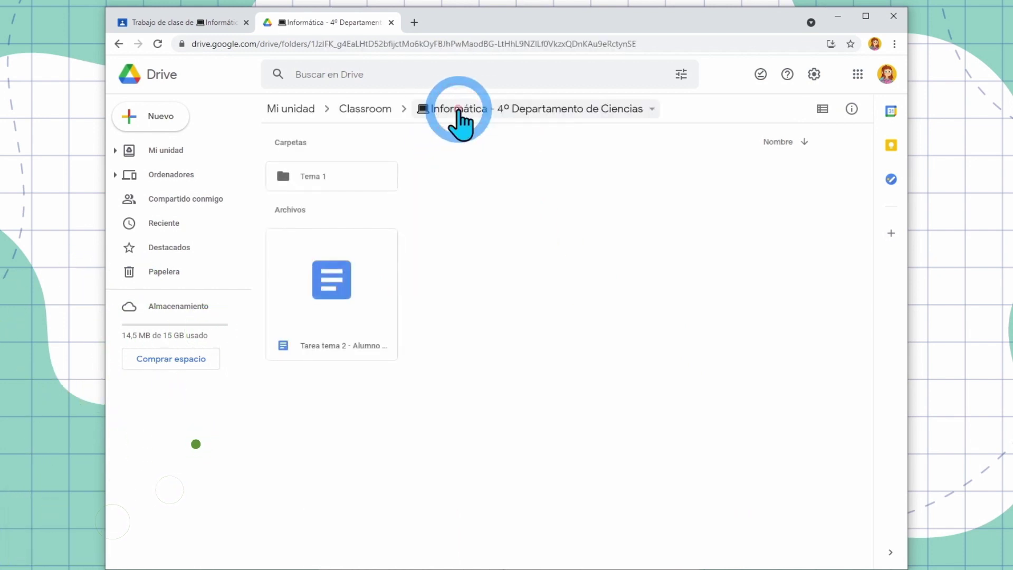
click(351, 116)
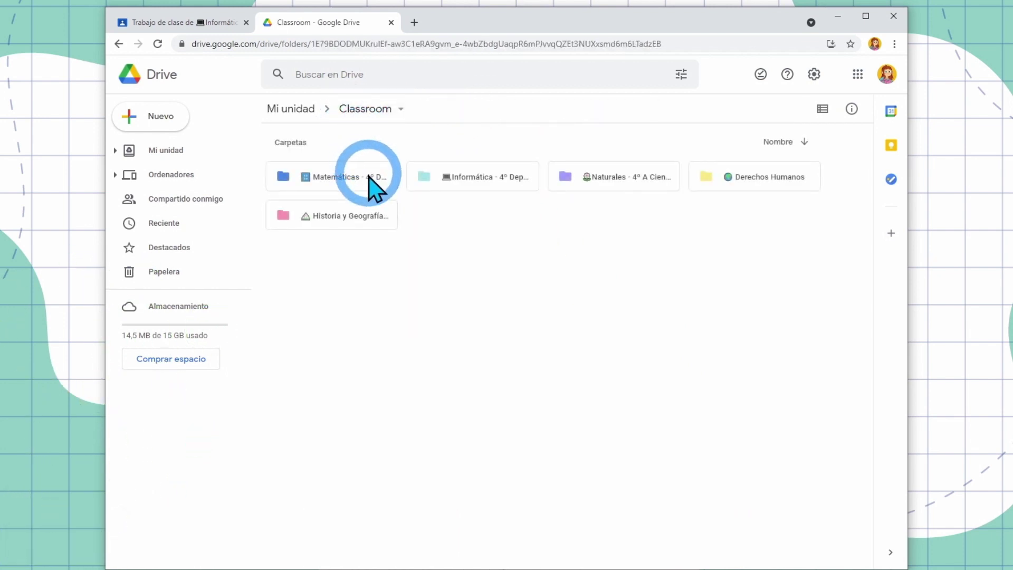
drag(821, 293, 352, 184)
click(422, 315)
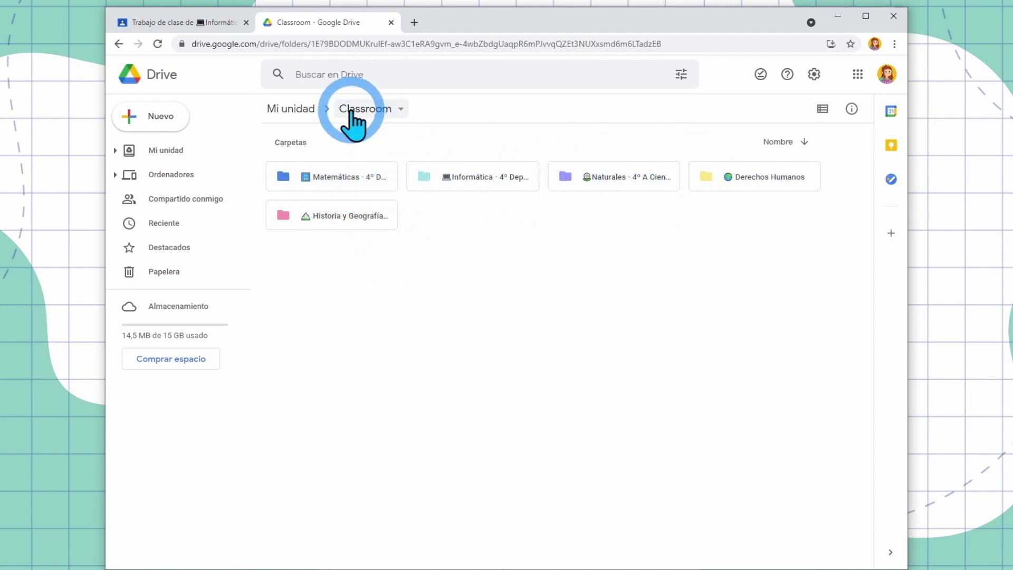
- Locate the Classroom folder in Mi unidad, reopen it, and examine the individual subject folders inside
click(297, 109)
click(326, 180)
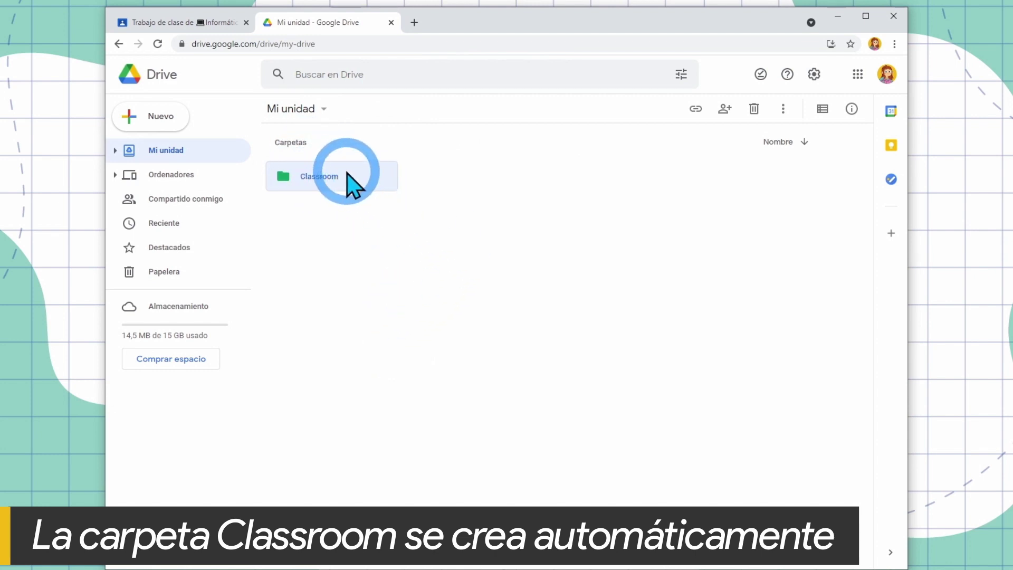
double_click(348, 175)
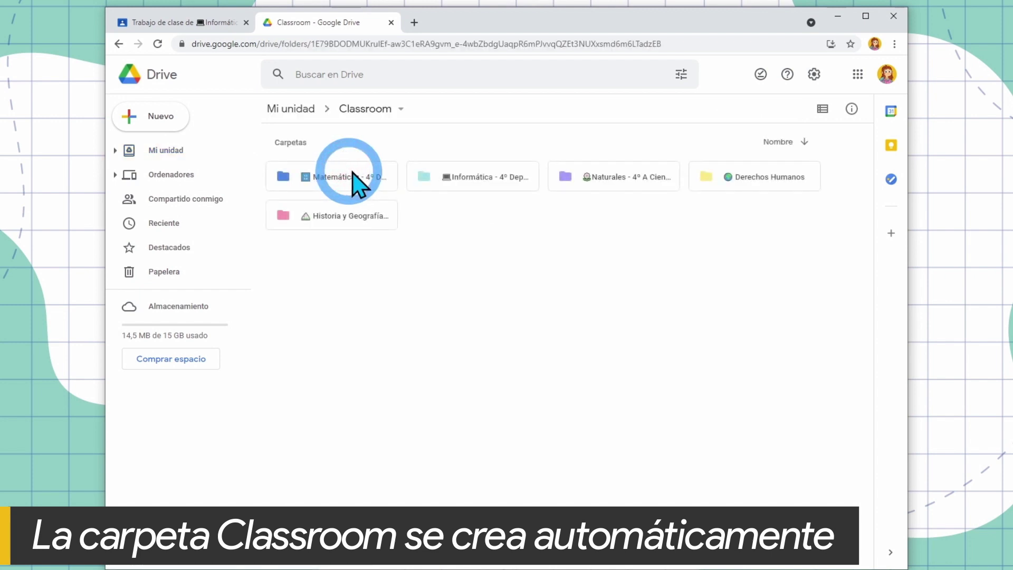
click(500, 178)
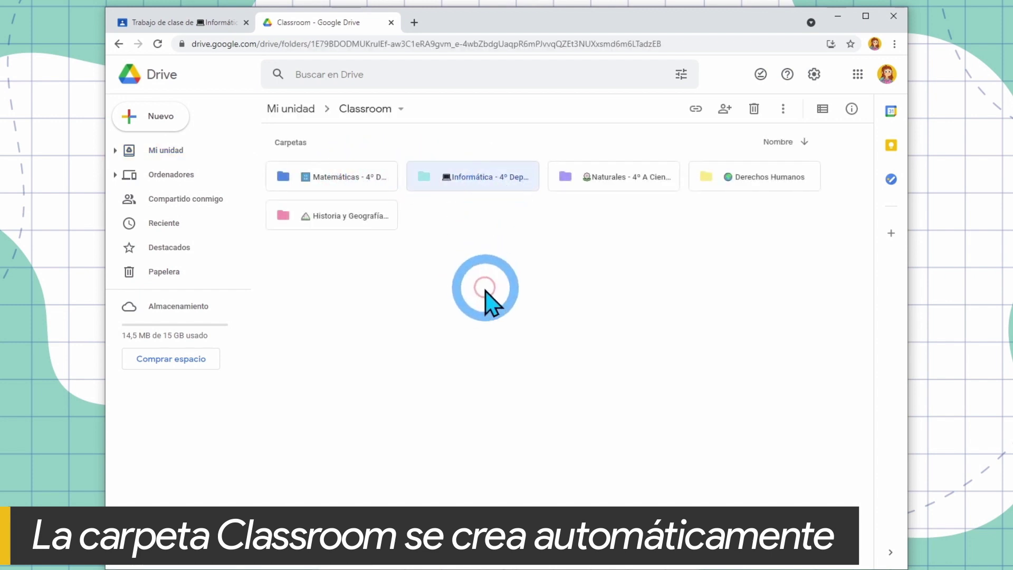
click(599, 189)
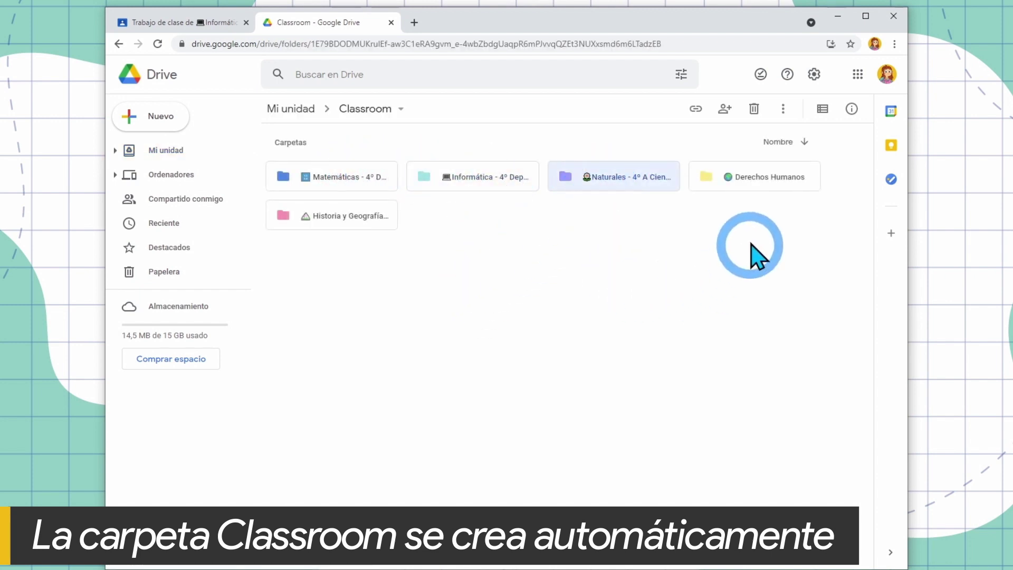
click(754, 185)
click(320, 222)
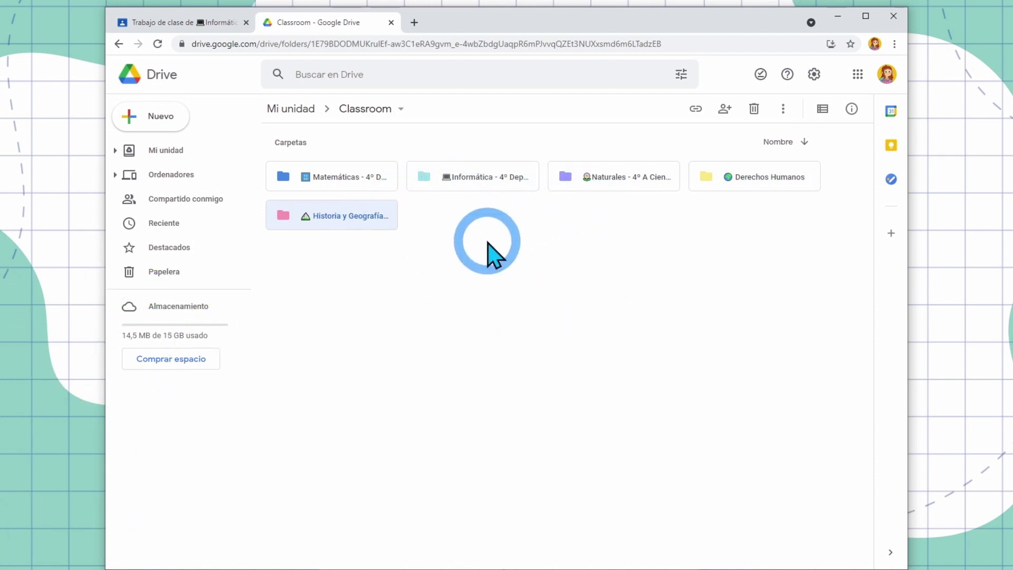
- From the Informática class's Tema 1 folder, check how much storage each owned file uses, and return to Mi unidad
double_click(496, 182)
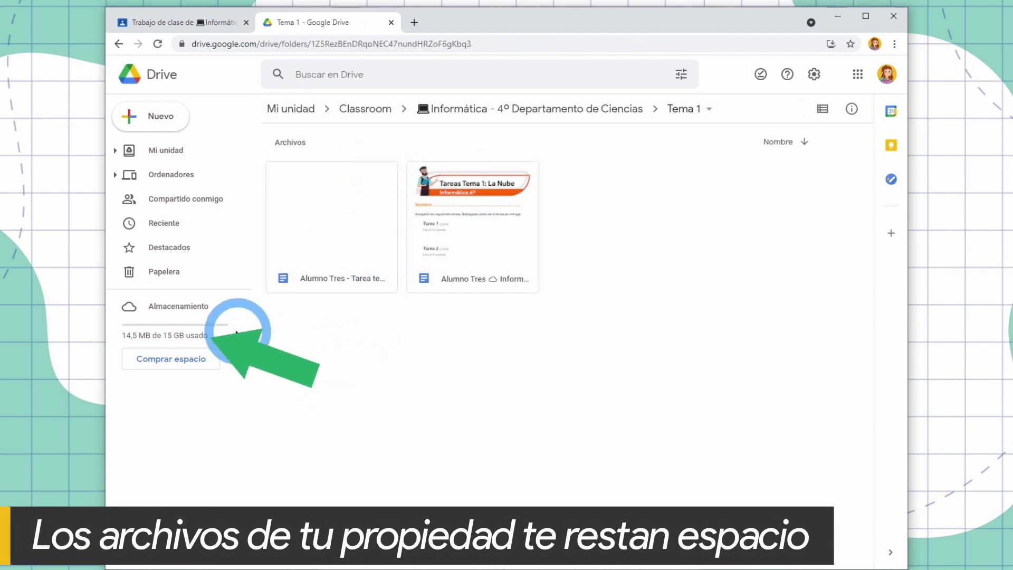
click(177, 339)
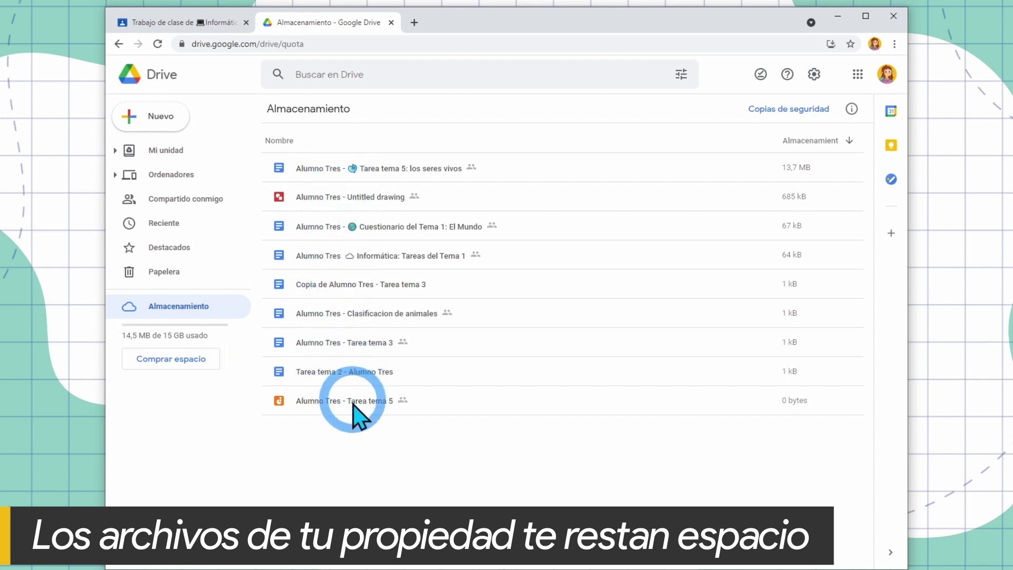
click(216, 156)
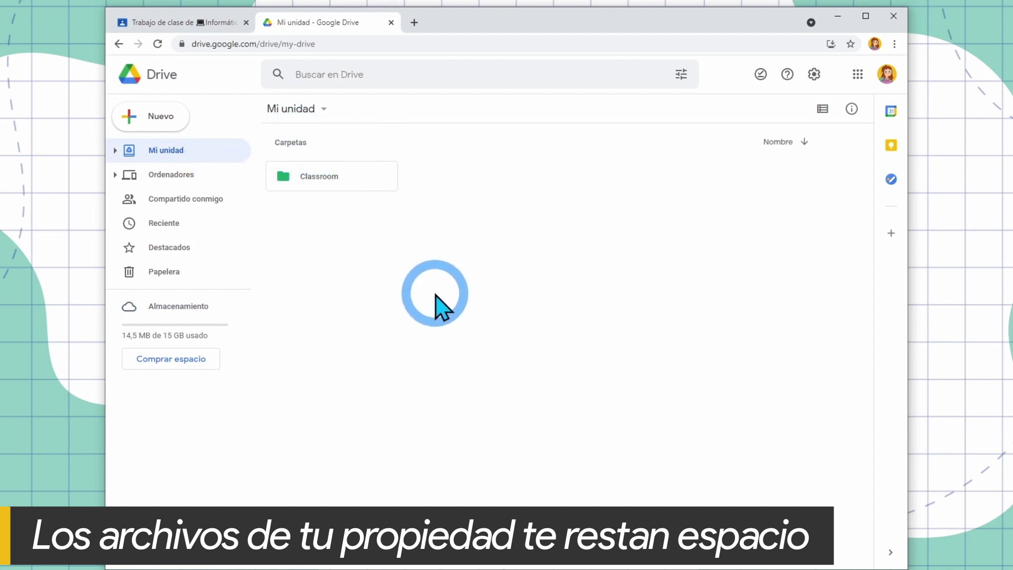